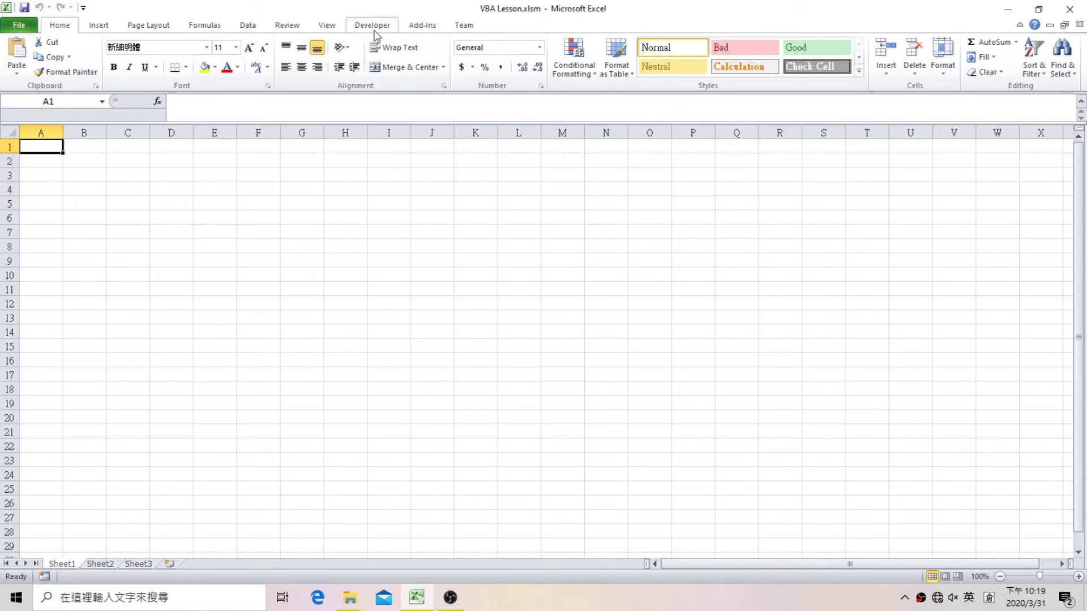
# - Open the Visual Basic editor for VBA Lesson.xlsm from the Developer tab
pyautogui.click(374, 35)
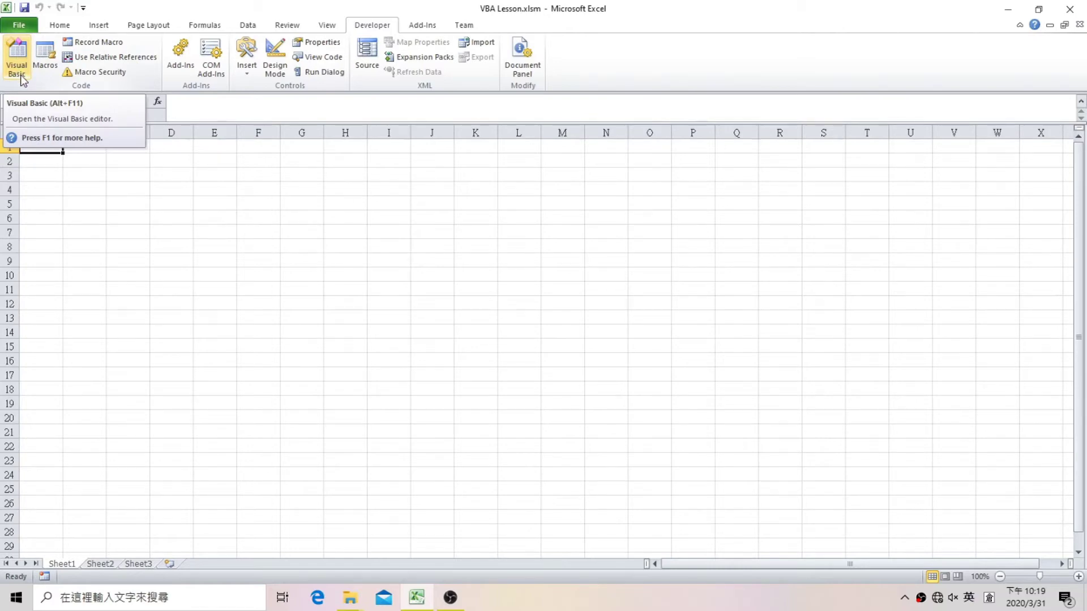
pyautogui.click(22, 78)
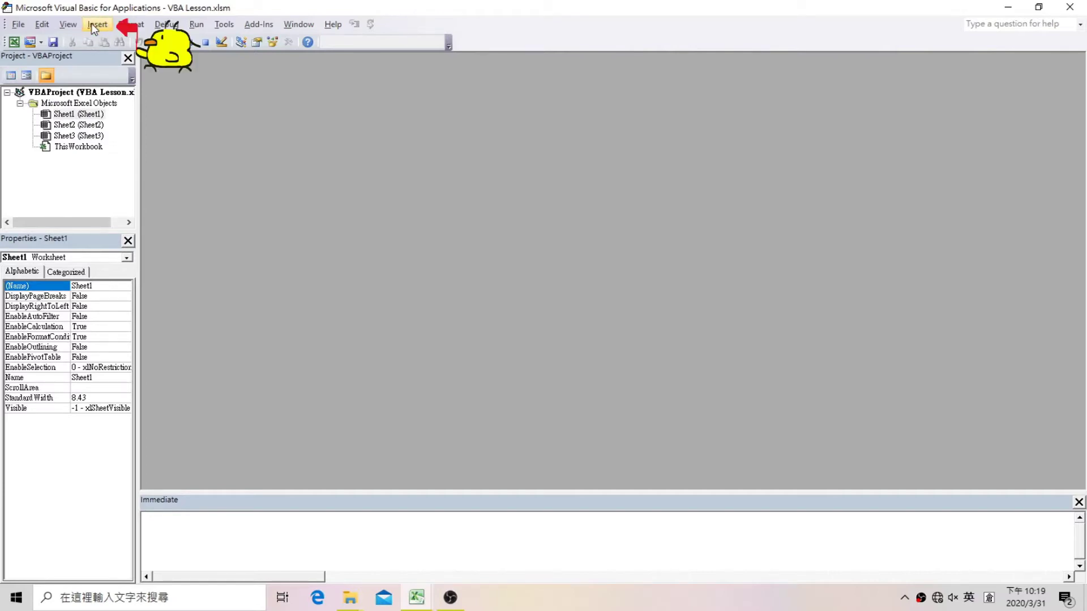
pyautogui.click(94, 26)
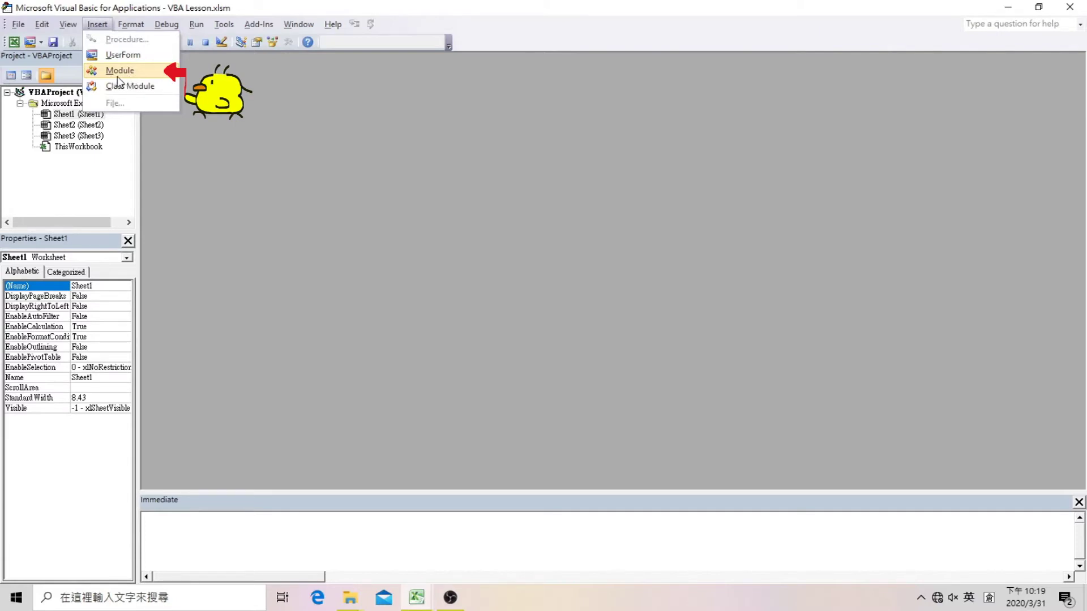
# - Insert Module1 and add a public Sub procedure named MakeMsgBox
pyautogui.click(117, 73)
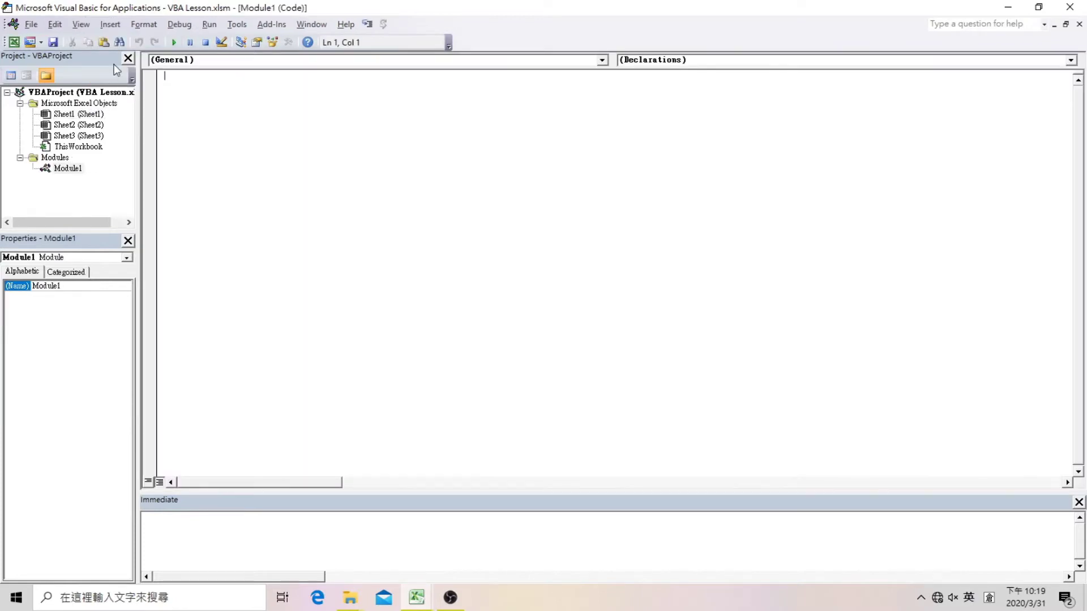
pyautogui.click(117, 27)
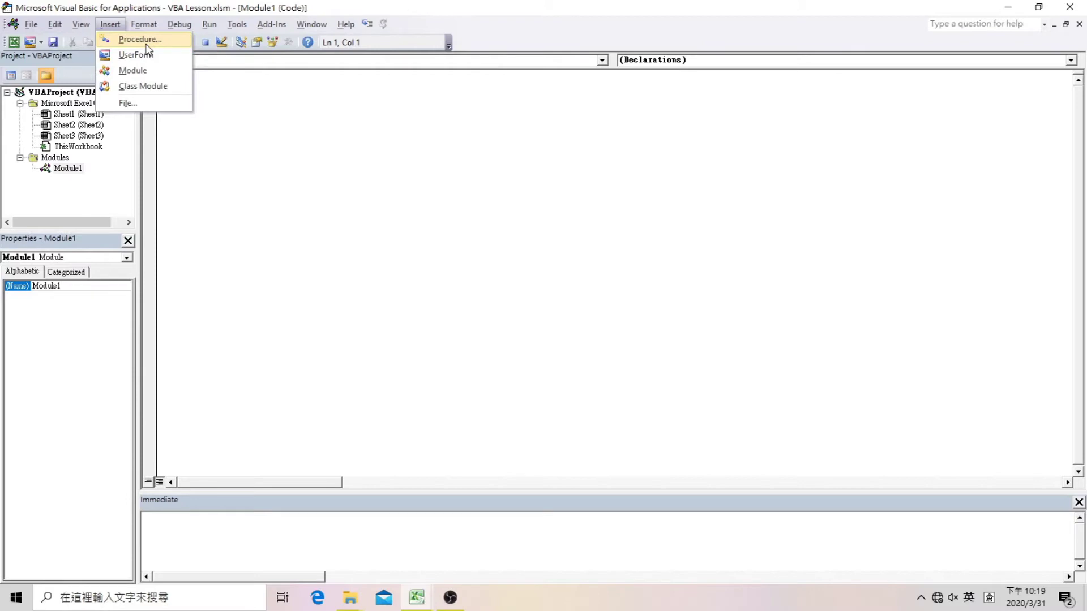
pyautogui.click(146, 45)
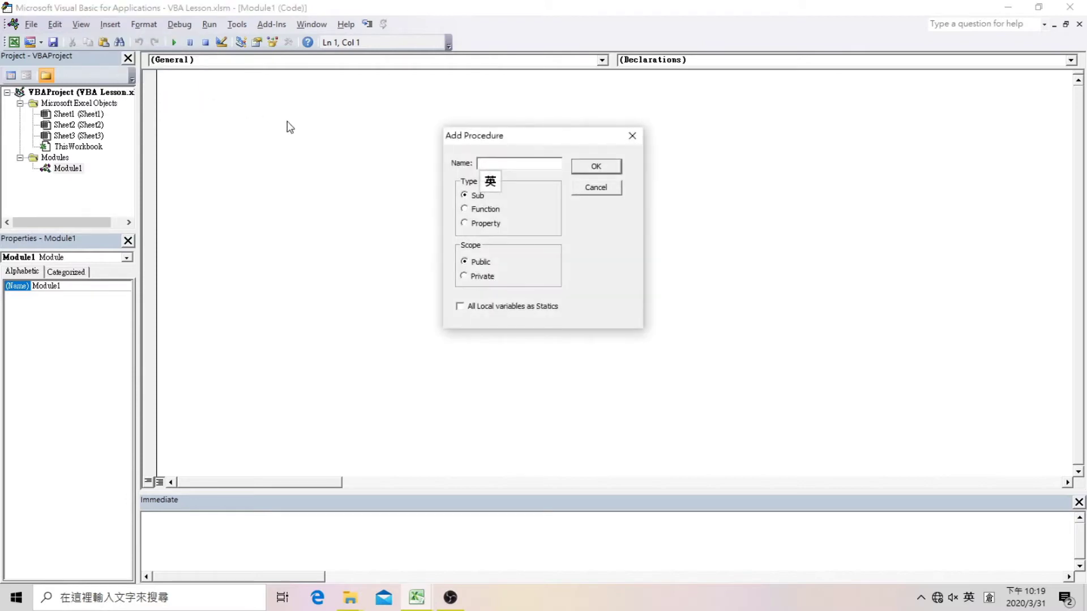
pyautogui.write('M')
pyautogui.write('akeMsgBox')
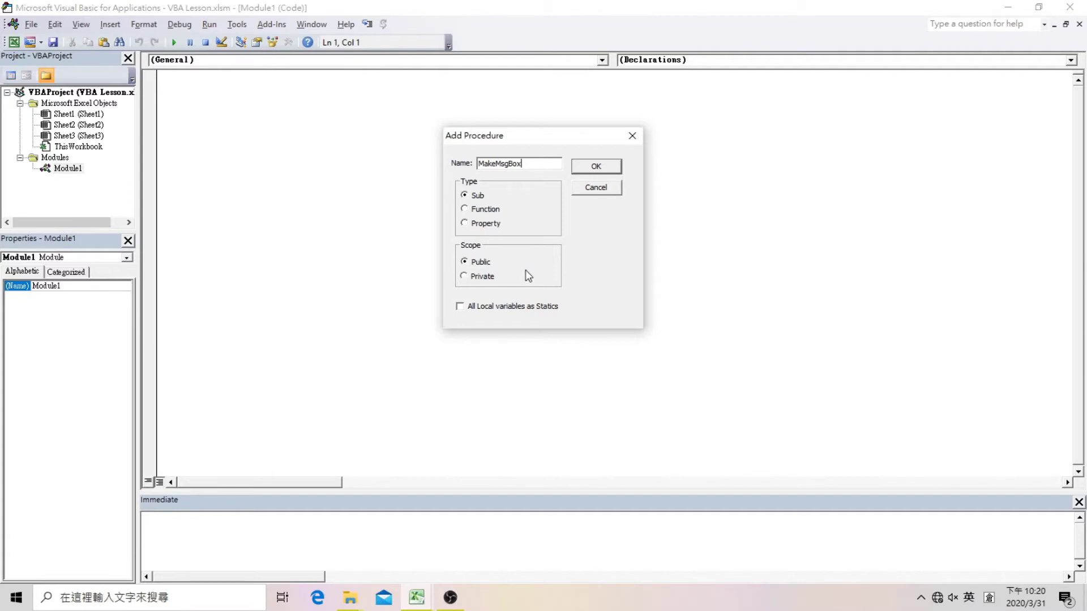
pyautogui.click(603, 169)
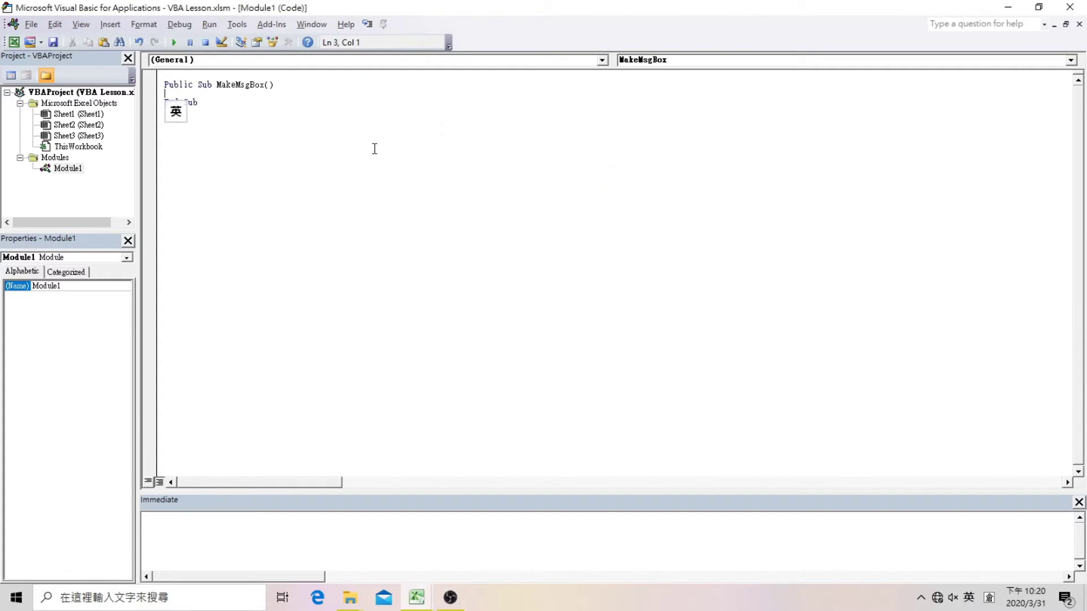
# - Declare Dim Test As String and start Test = MsgBox with the English welcome and vbCrLf
pyautogui.write('Dim Test A')
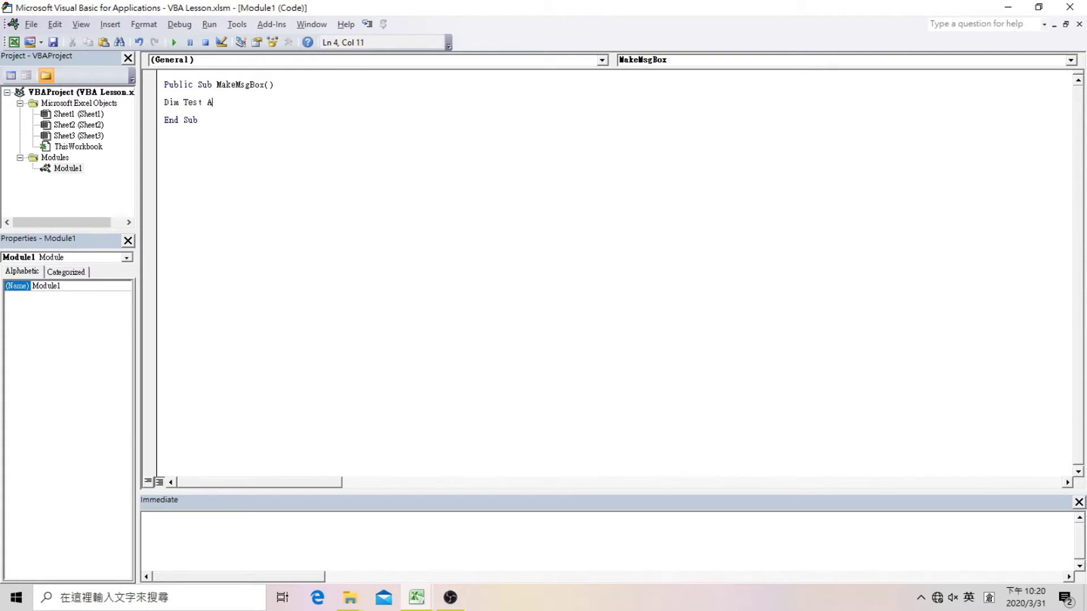
pyautogui.write('s String')
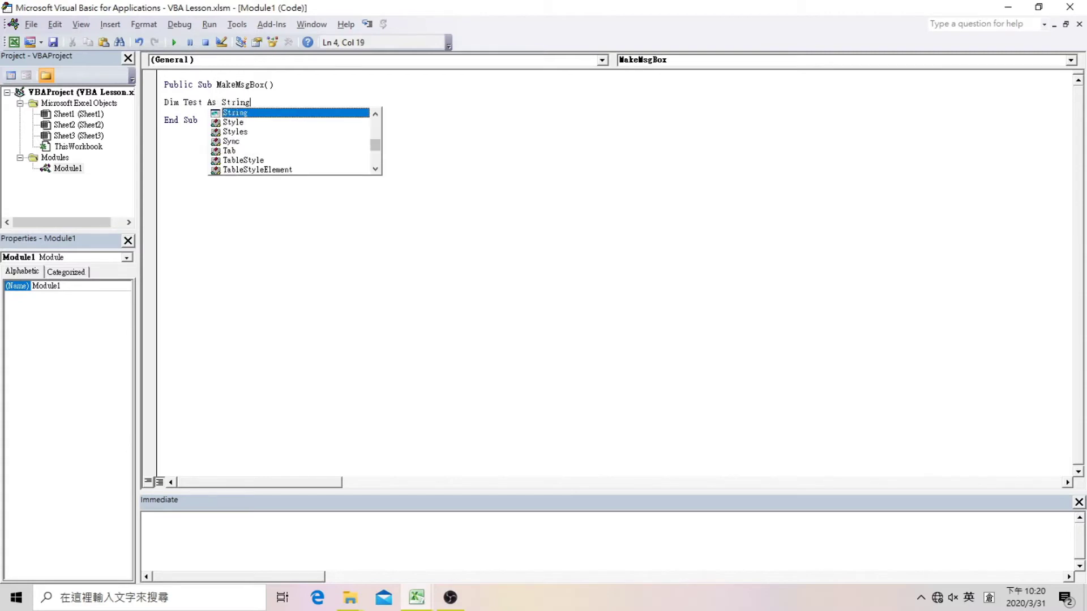
pyautogui.press('Return')
pyautogui.press('Return')
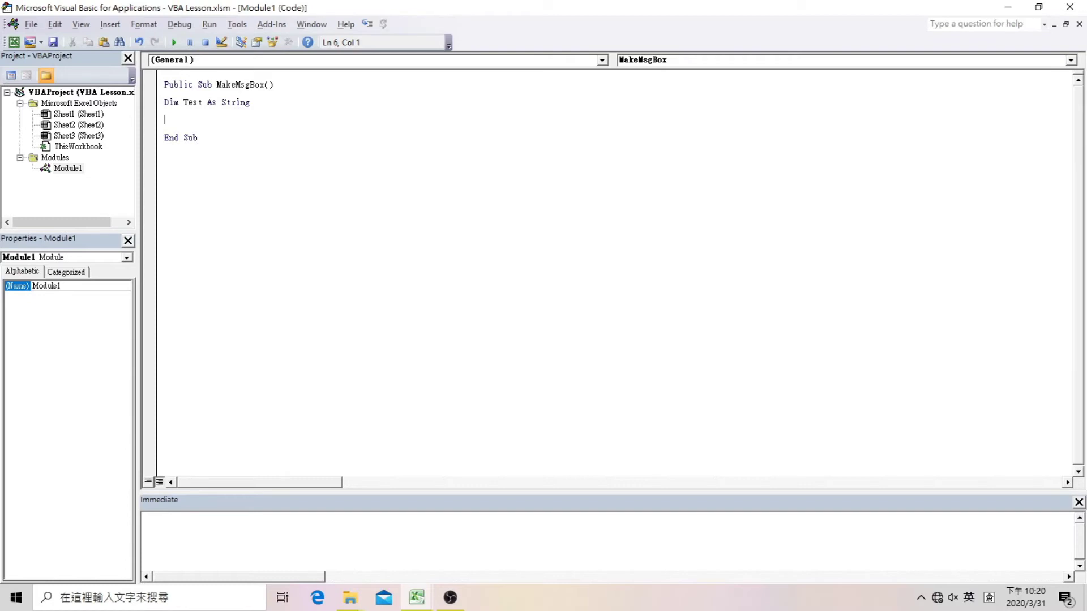
pyautogui.write('Test ')
pyautogui.write('= MsgBox')
pyautogui.write('("Welcome to Chickibiki\'s ')
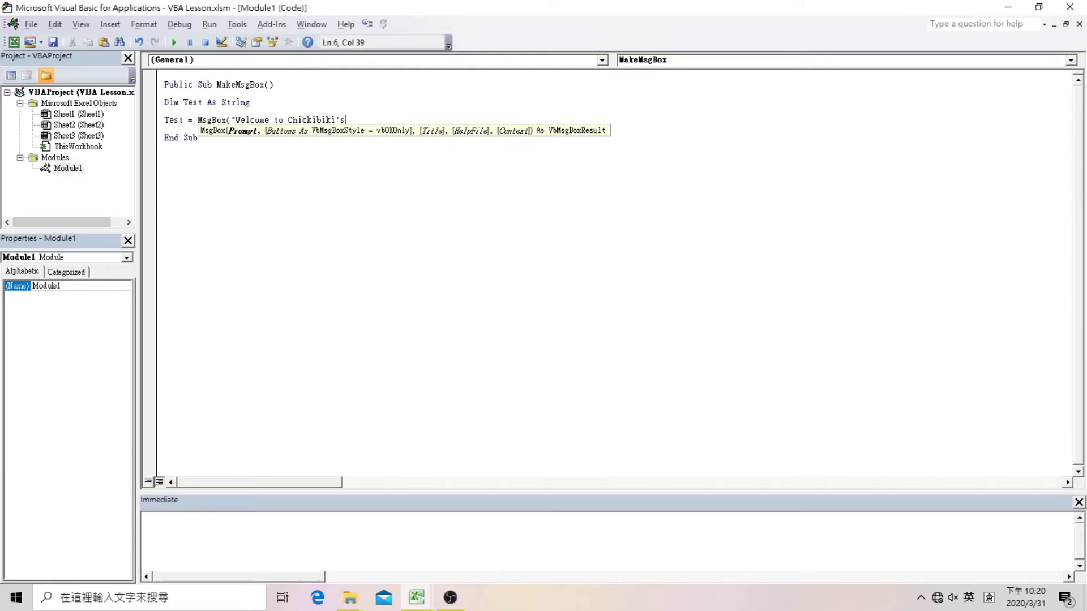
pyautogui.write('VBA Lesson!" ')
pyautogui.write('& ')
pyautogui.write('v')
pyautogui.write('r')
pyautogui.press('BackSpace')
pyautogui.write('bC')
pyautogui.write('rLf &')
# - Finish the MsgBox call with the Chinese welcome line and close the parentheses
pyautogui.press('shift')
pyautogui.write('cj0')
pyautogui.press('Down')
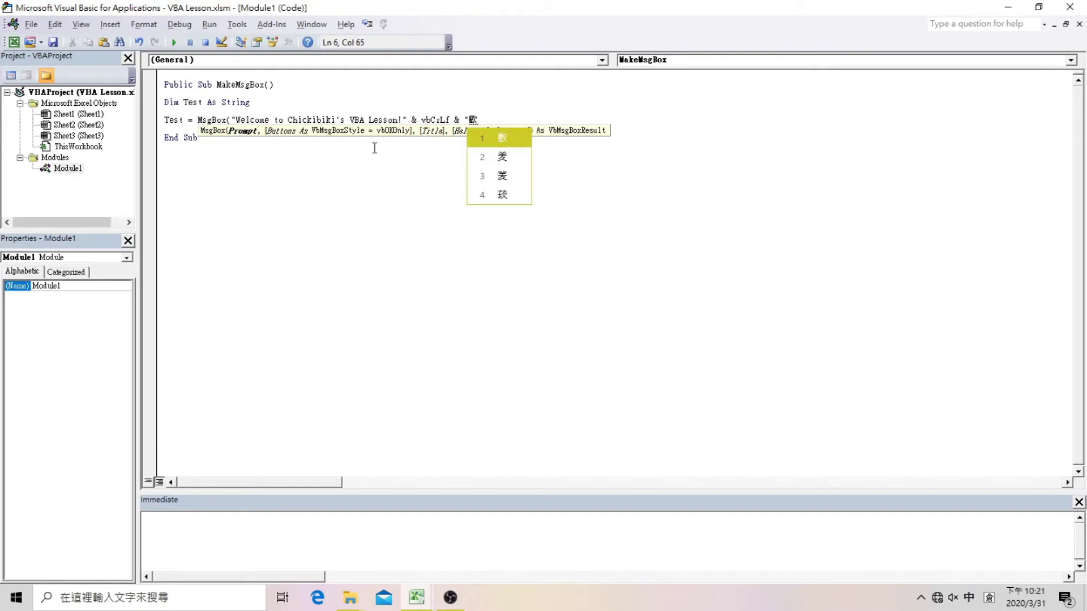
pyautogui.write('迎來到')
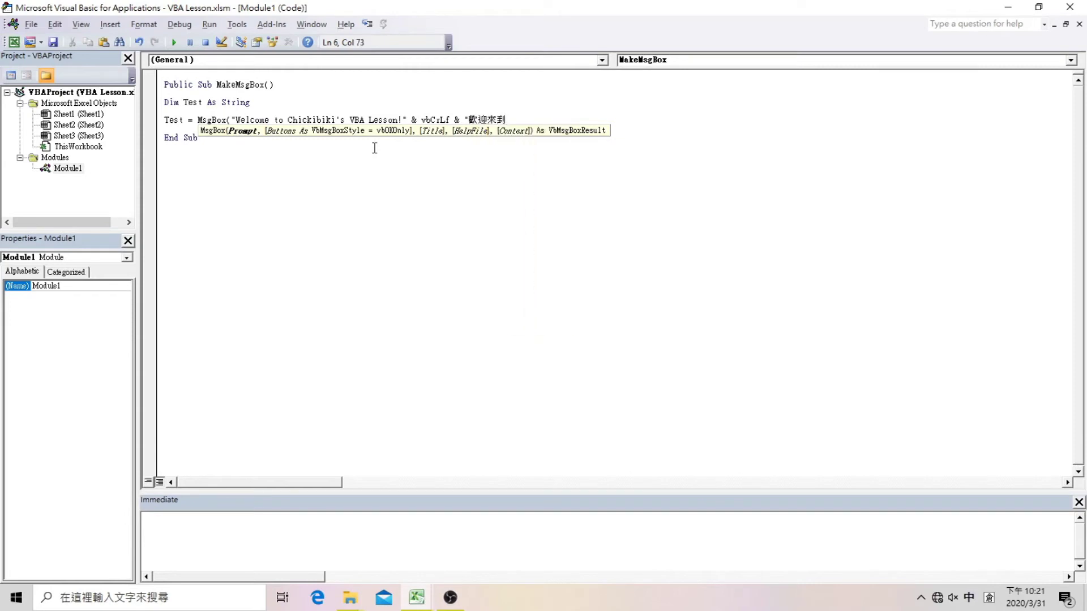
pyautogui.press('shift')
pyautogui.write('Chickibiki')
pyautogui.press('shift')
pyautogui.write(' 的 ')
pyautogui.write('VBA')
pyautogui.write('教十一')
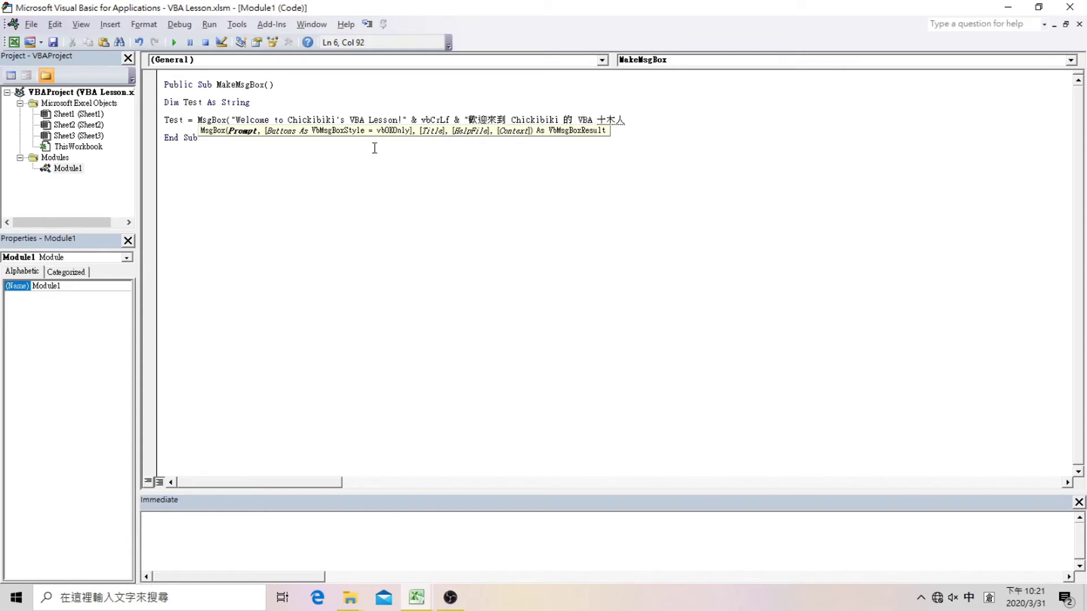
pyautogui.write('戈室')
pyautogui.write('!"')
pyautogui.write(')')
pyautogui.press('Return')
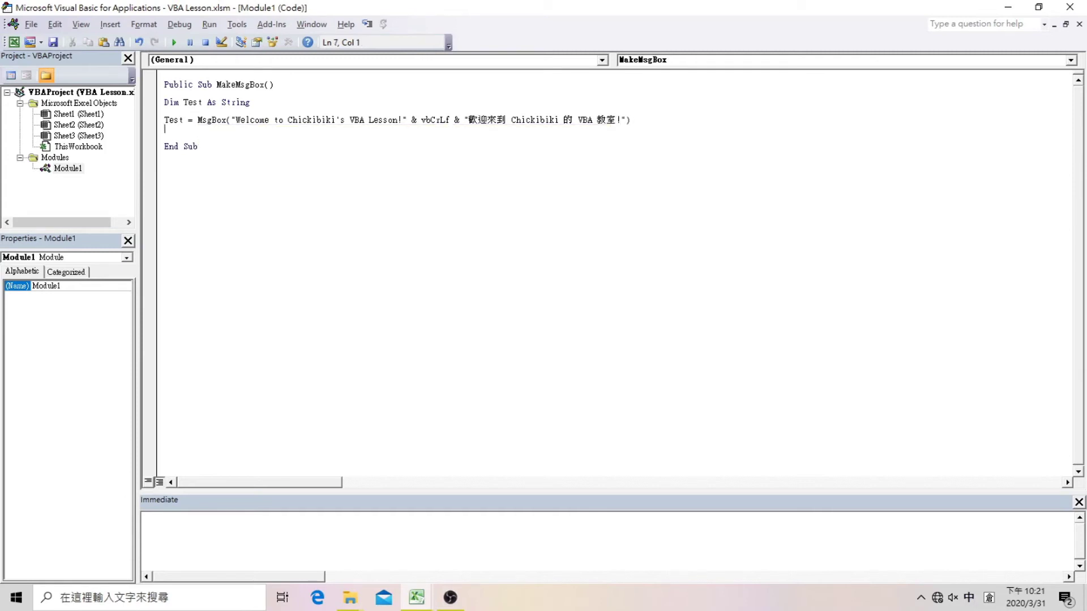
pyautogui.press('BackSpace')
pyautogui.click(240, 120)
# - Run MakeMsgBox and dismiss the two-line welcome box with 確定
pyautogui.click(196, 120)
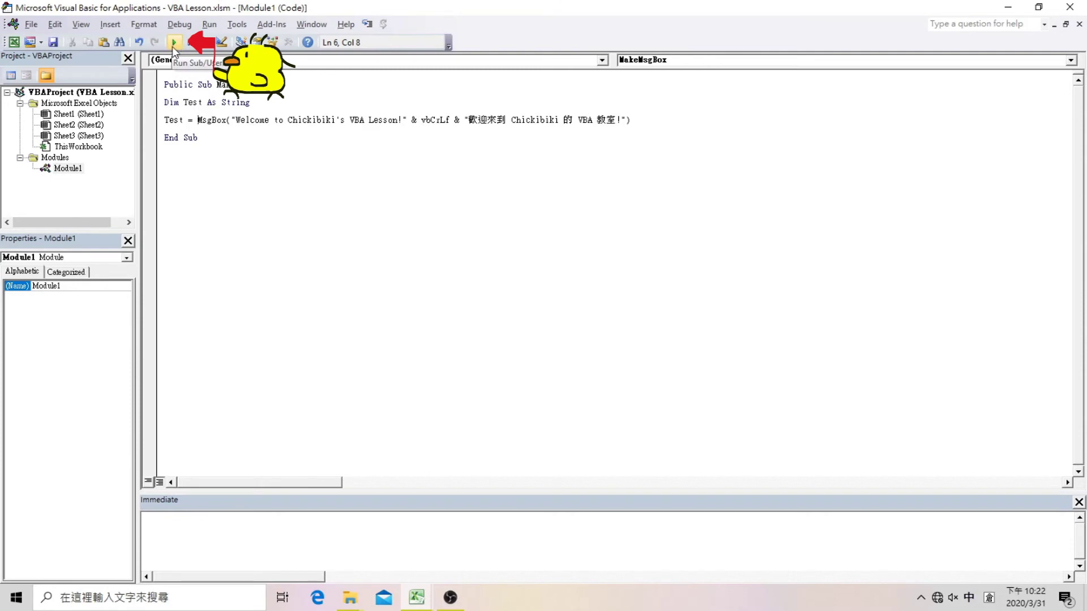
pyautogui.click(173, 42)
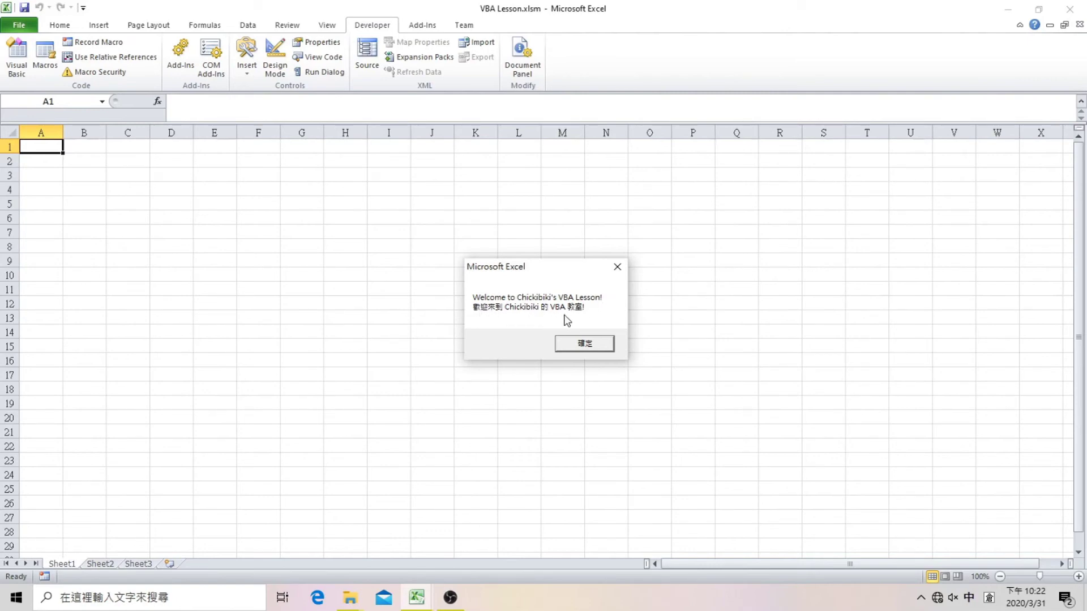
pyautogui.click(598, 347)
# - Add vbOKOnly and the title "Welcome" as MsgBox arguments
pyautogui.click(627, 120)
pyautogui.write(',')
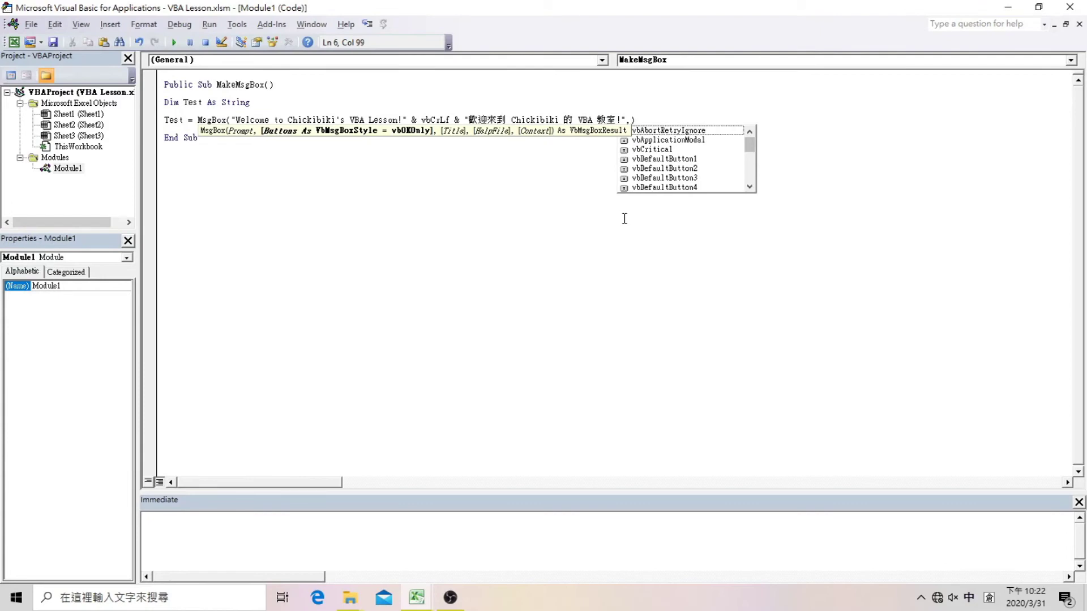
pyautogui.write('OK')
pyautogui.press('BackSpace')
pyautogui.press('BackSpace')
pyautogui.write('vb')
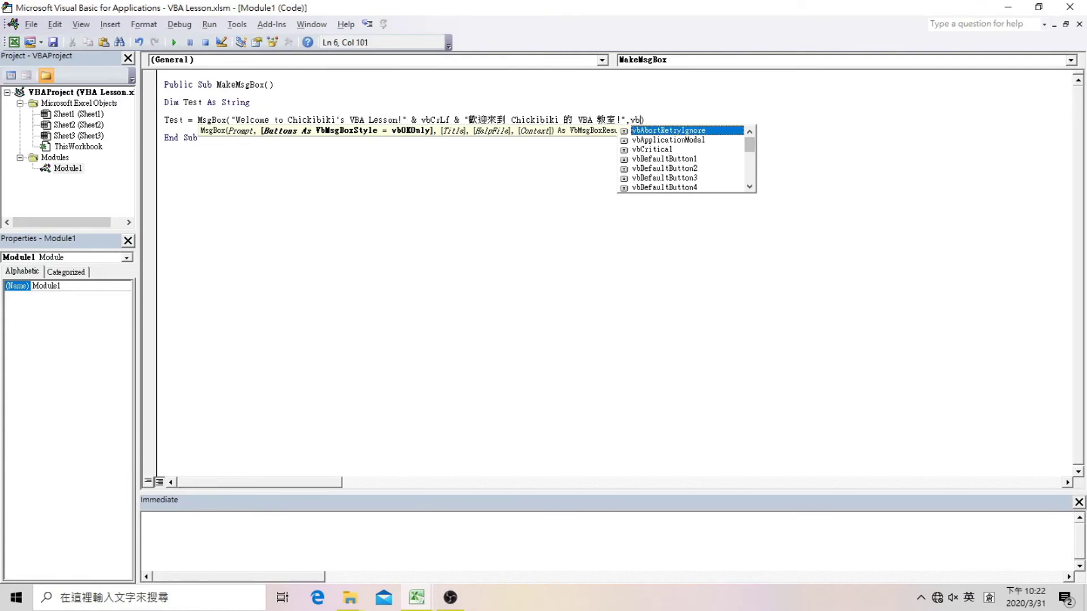
pyautogui.write('Ok')
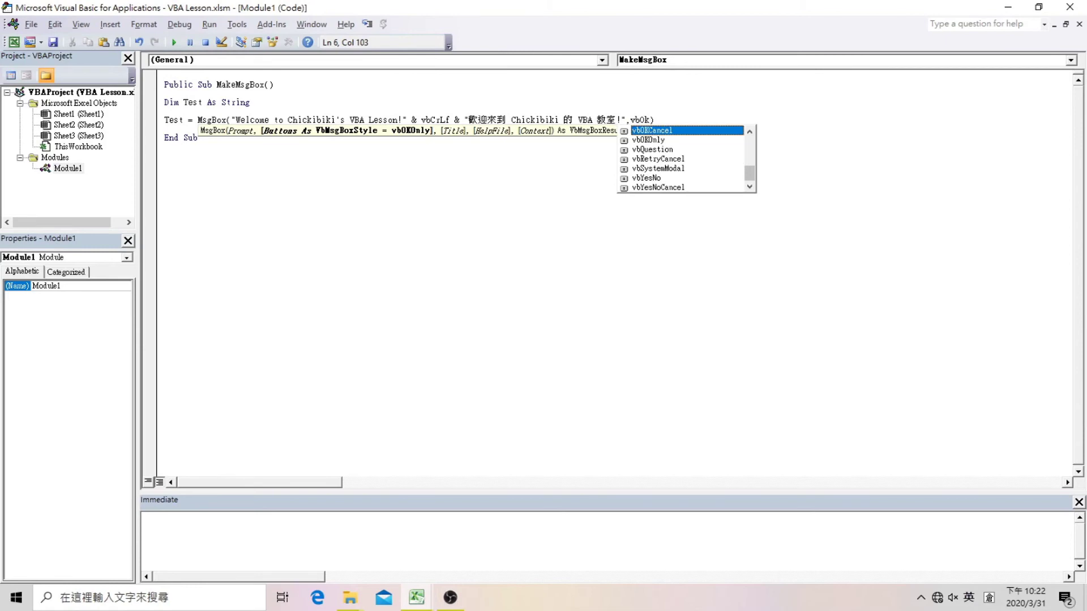
pyautogui.write('Only')
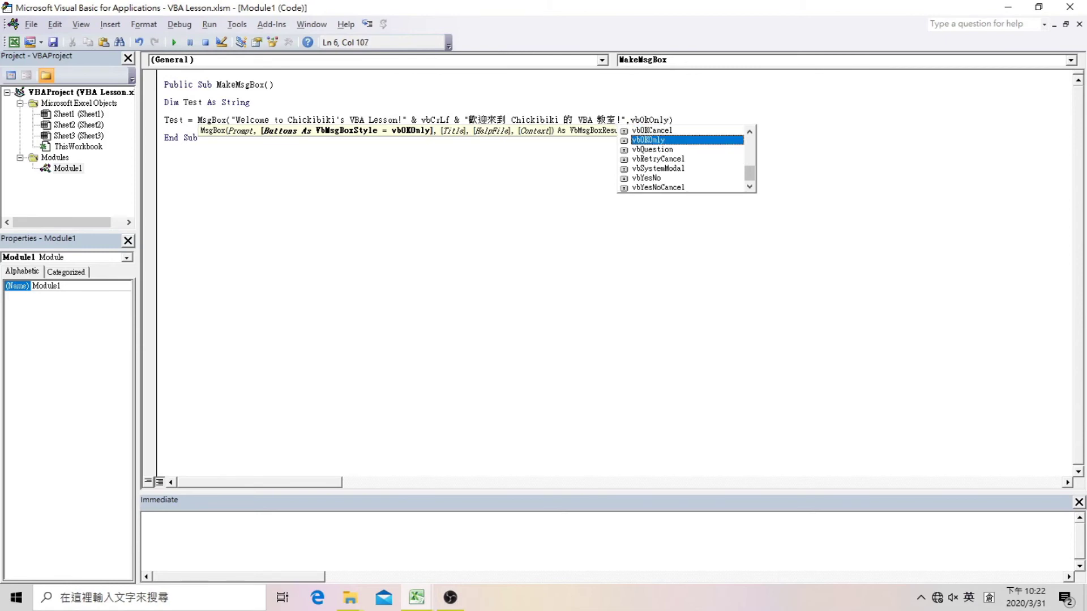
pyautogui.write(',')
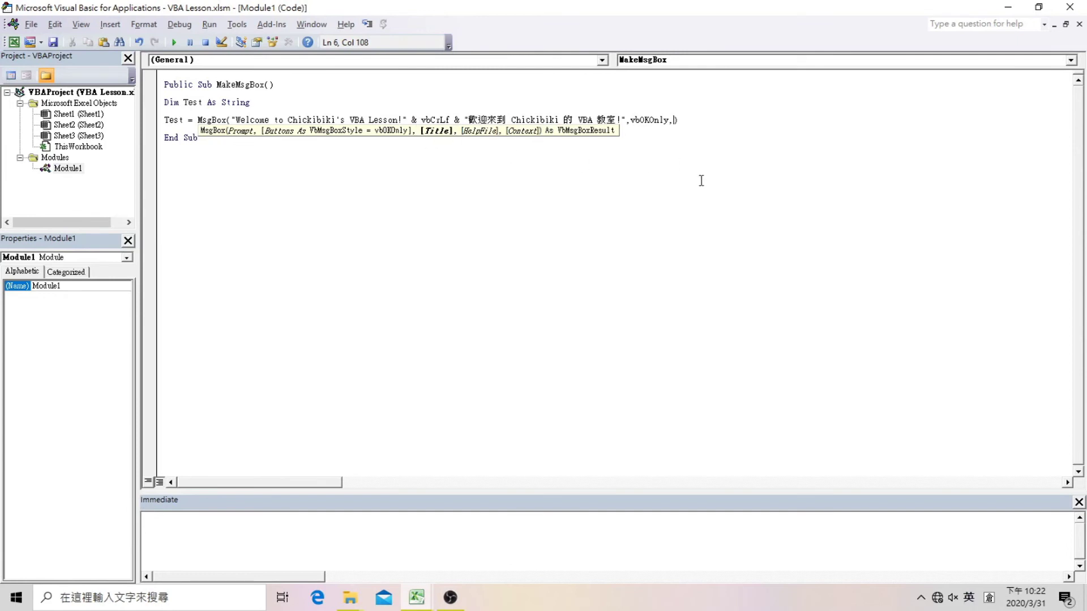
pyautogui.write('"Wel')
pyautogui.write('come"')
pyautogui.click(712, 166)
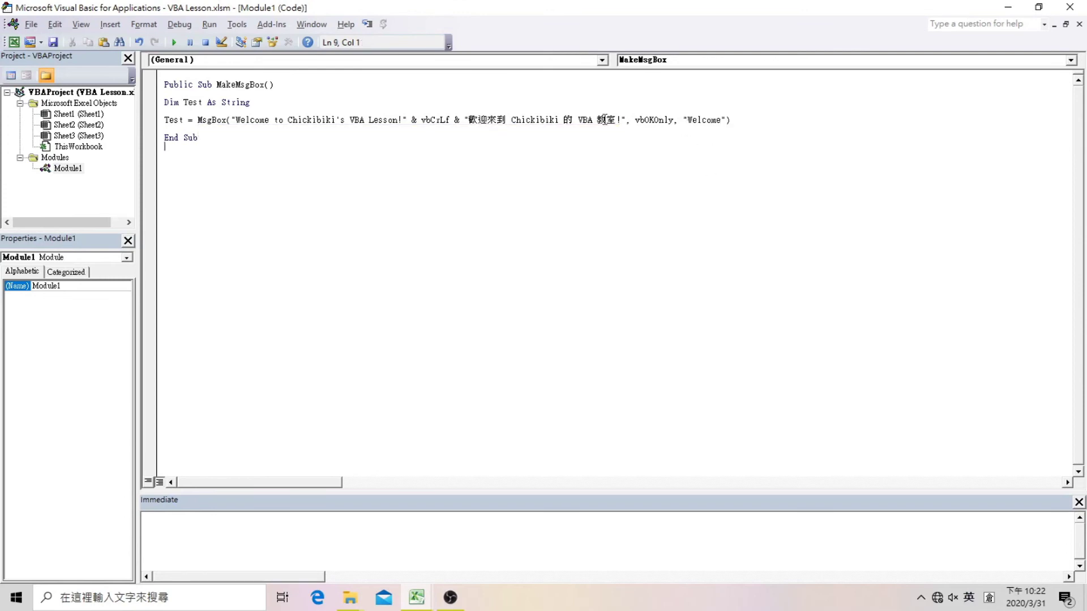
# - Rerun MakeMsgBox and dismiss the message box titled Welcome
pyautogui.click(189, 120)
pyautogui.click(176, 44)
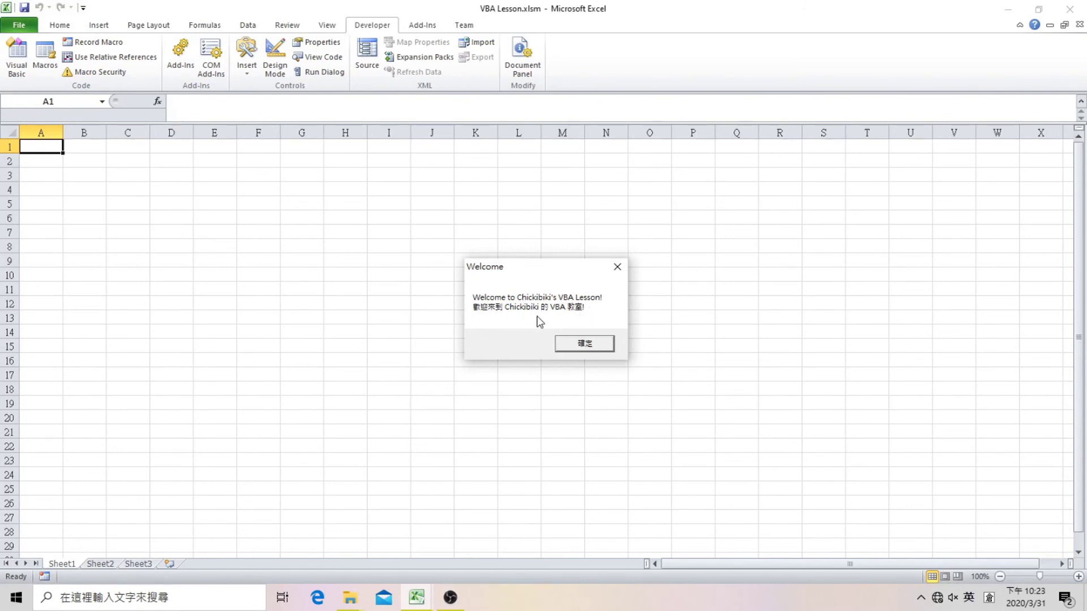
pyautogui.click(585, 351)
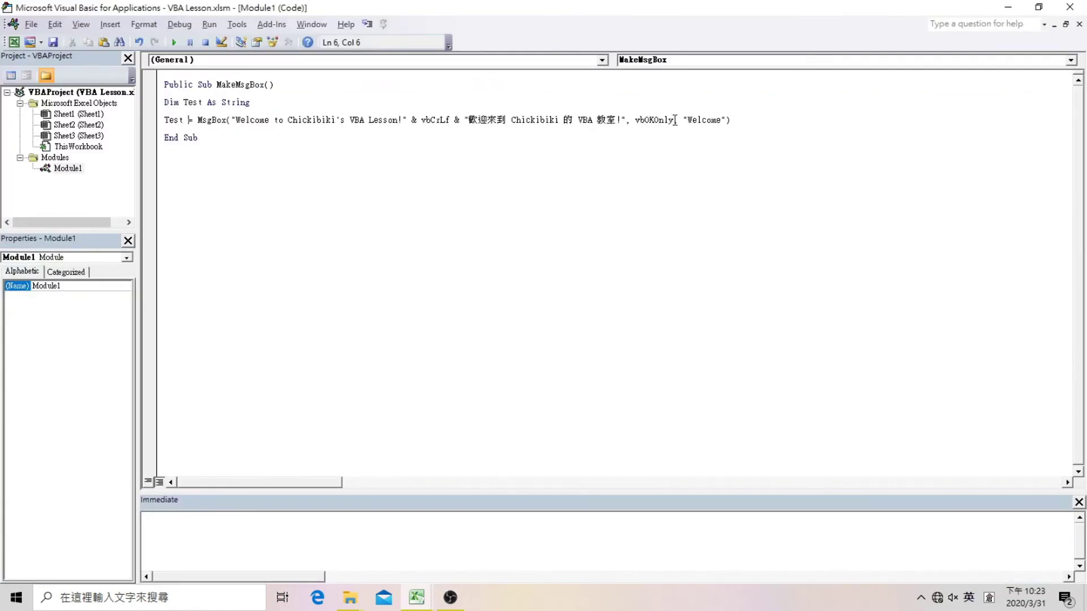
# - Change vbOKOnly to vbOKCancel and rerun the macro to show OK and Cancel buttons
pyautogui.moveTo(675, 120); pyautogui.dragTo(656, 121)
pyautogui.write('Cancel')
pyautogui.press('Down')
pyautogui.click(173, 42)
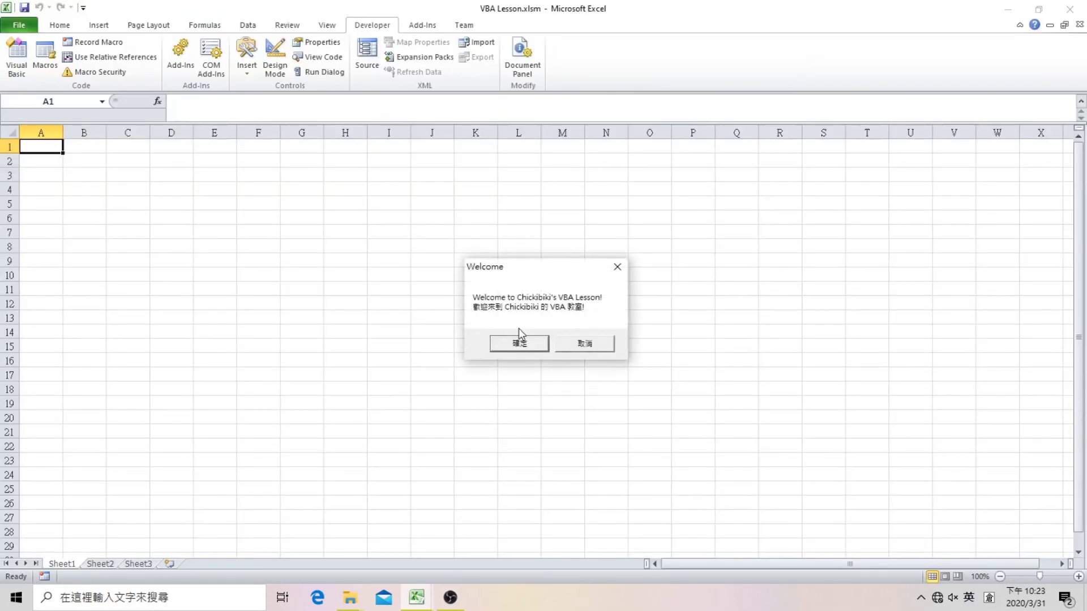